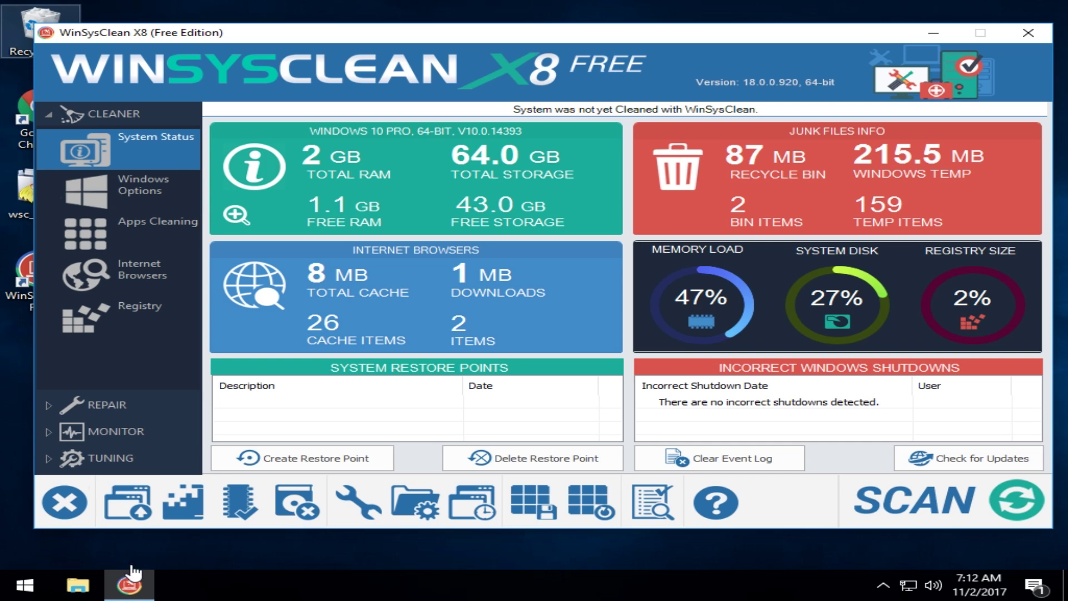
Run the junk and registry scan, fix every problem found, and close the Scan Report
left_click(201, 430)
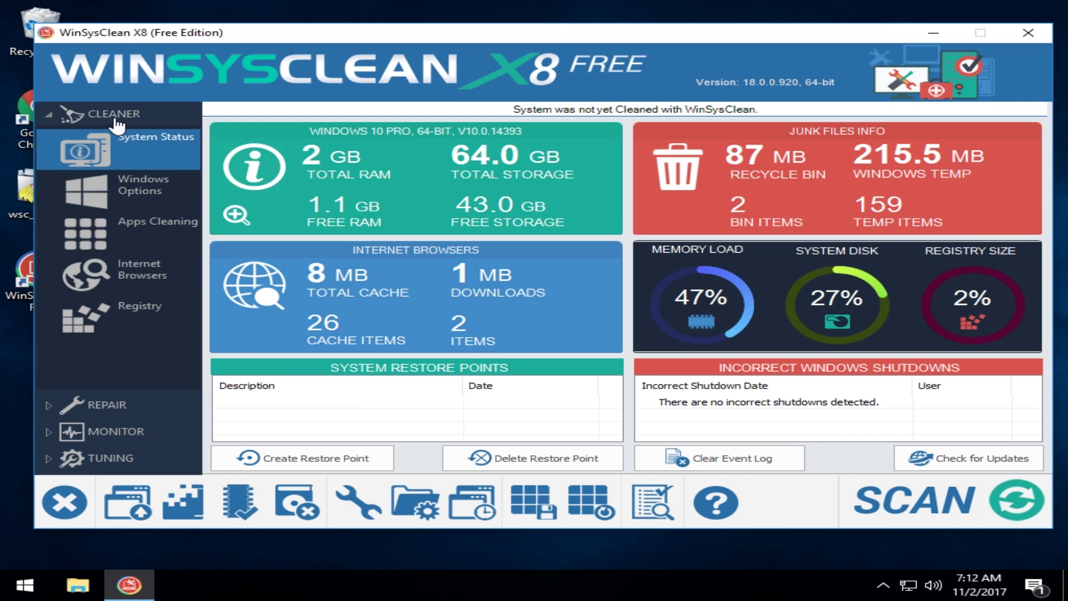
left_click(956, 521)
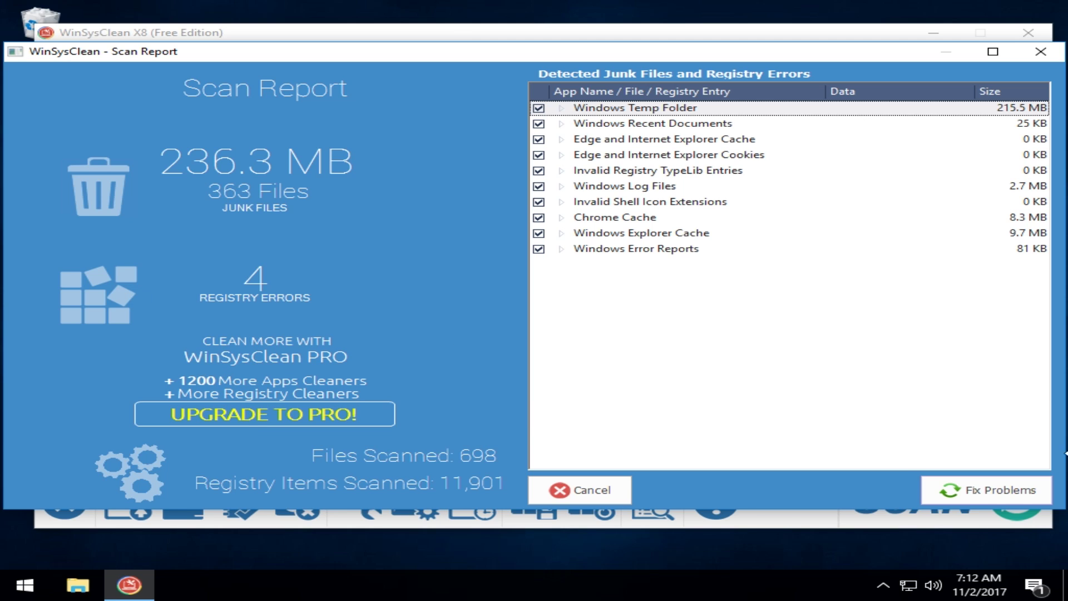
left_click(979, 500)
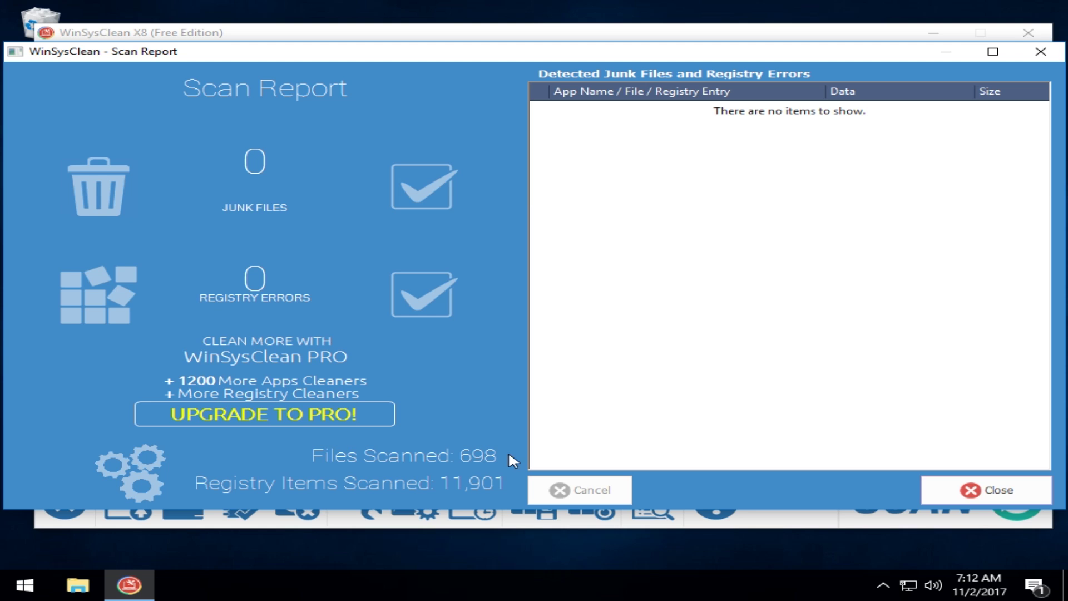
left_click(971, 489)
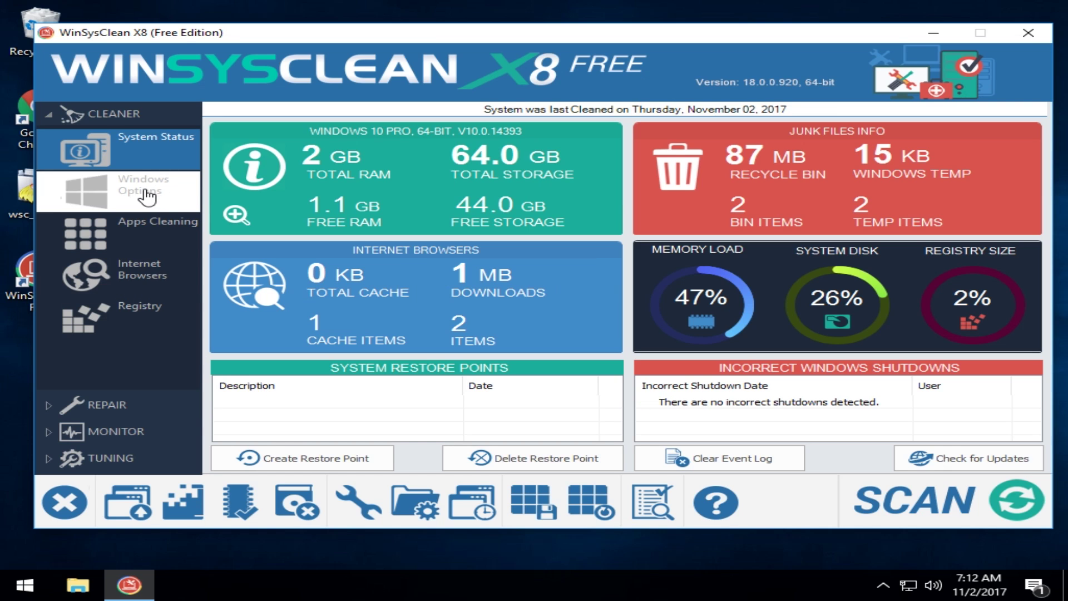
Review the Windows Options page, then scroll through the Apps Cleaning list of applications
left_click(114, 195)
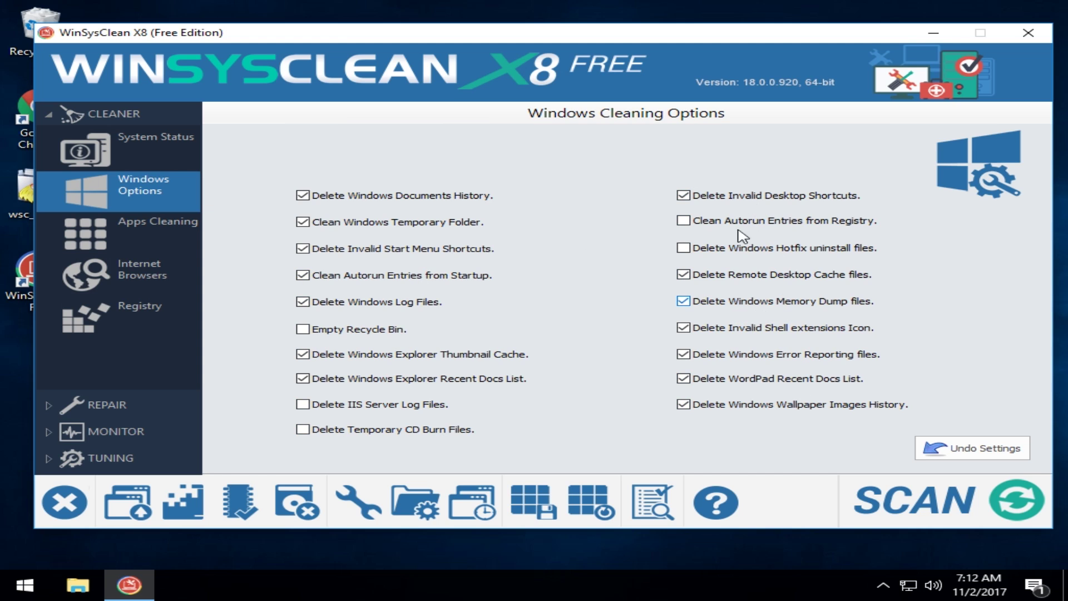
left_click(117, 250)
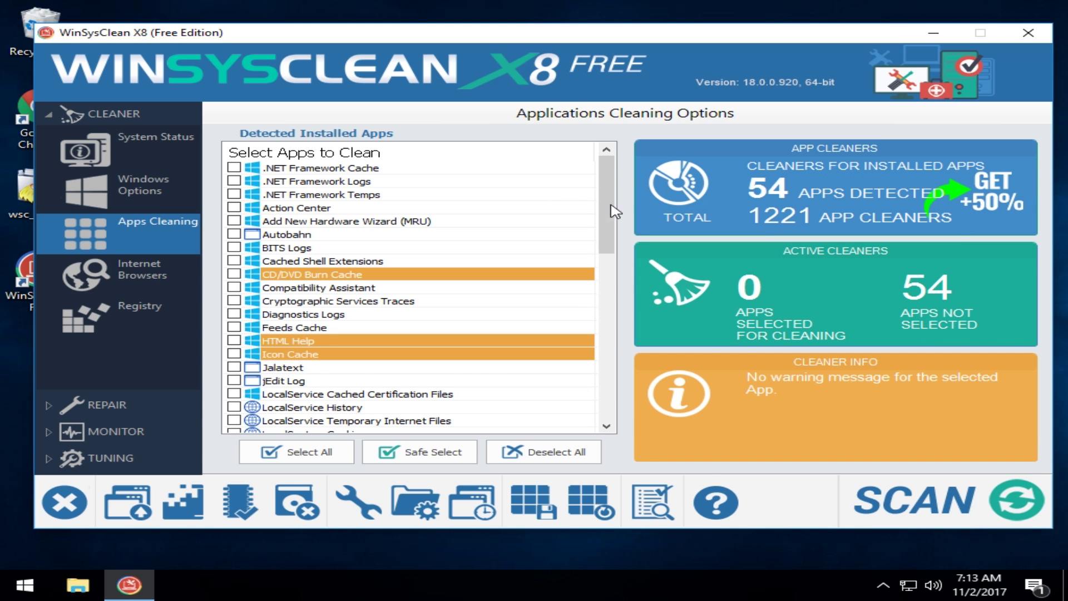
left_click_drag(611, 206, 636, 170)
Uncheck Opera's Delete Cookies and Delete Visited URL History, then show Registry Repair Options
left_click(101, 285)
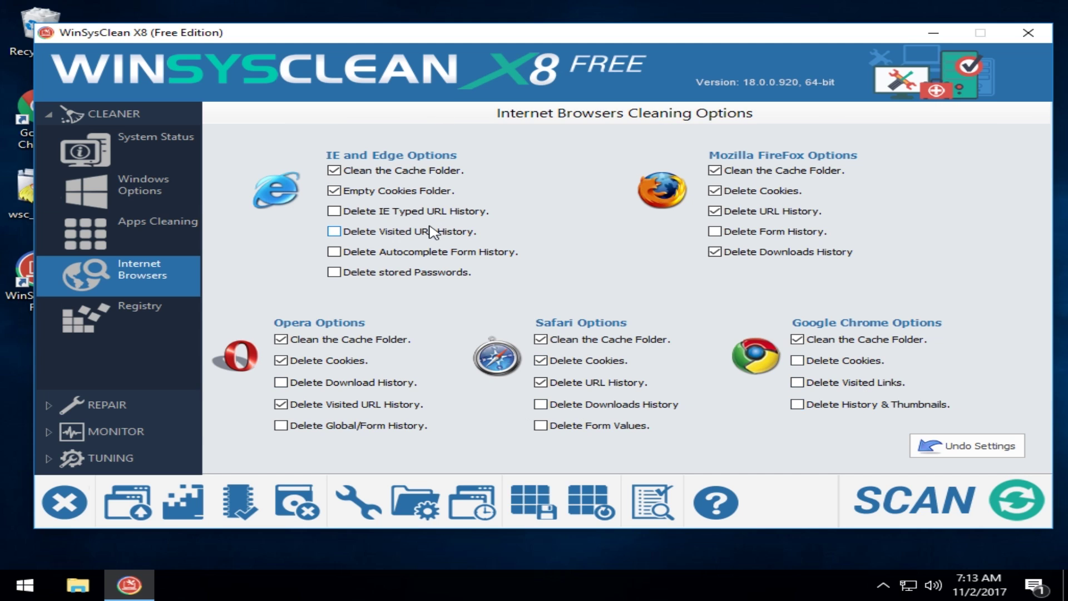
left_click(295, 360)
left_click(288, 408)
left_click(131, 329)
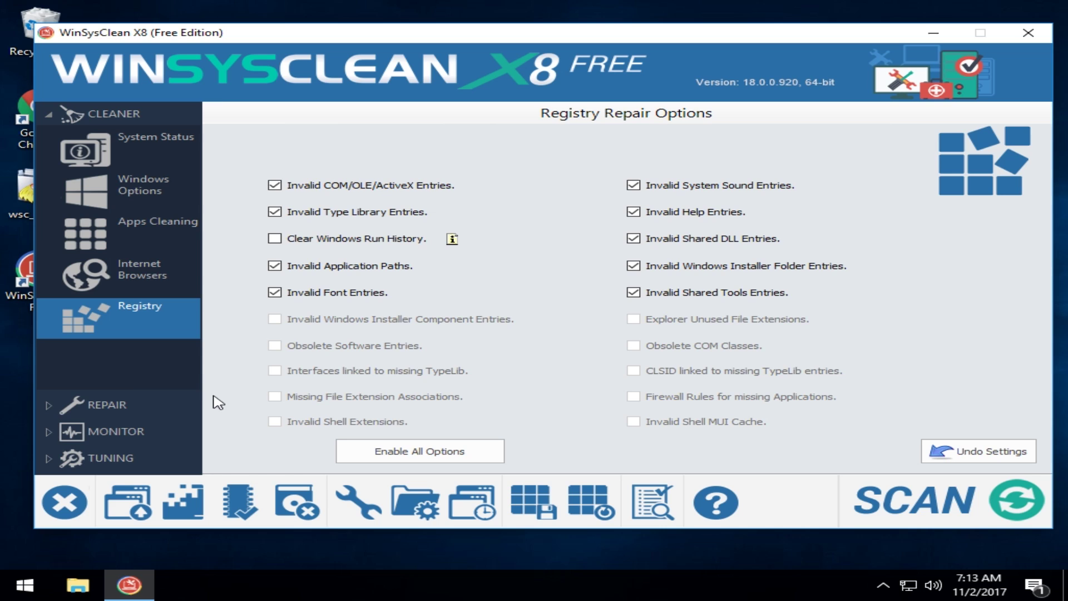
Run Fix & Clean USB from the Repair tools and confirm with Yes
left_click(106, 406)
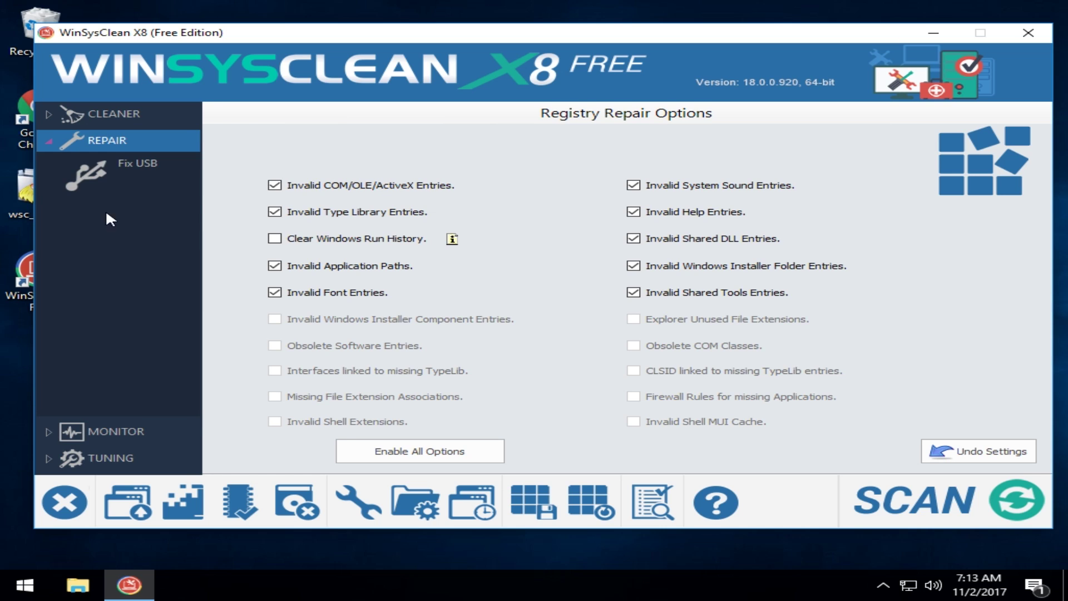
left_click(125, 173)
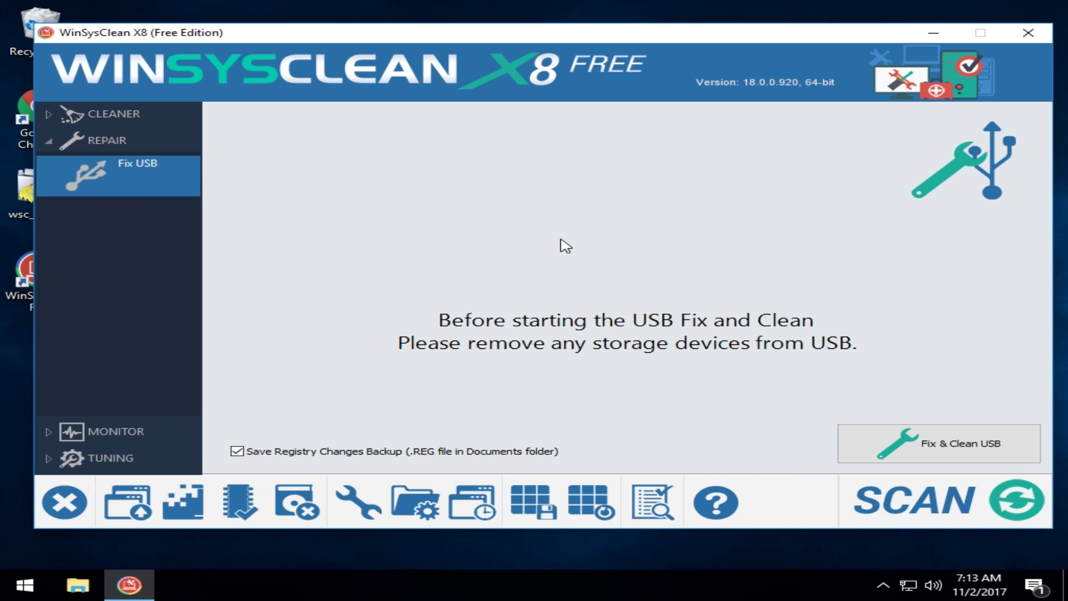
left_click(905, 442)
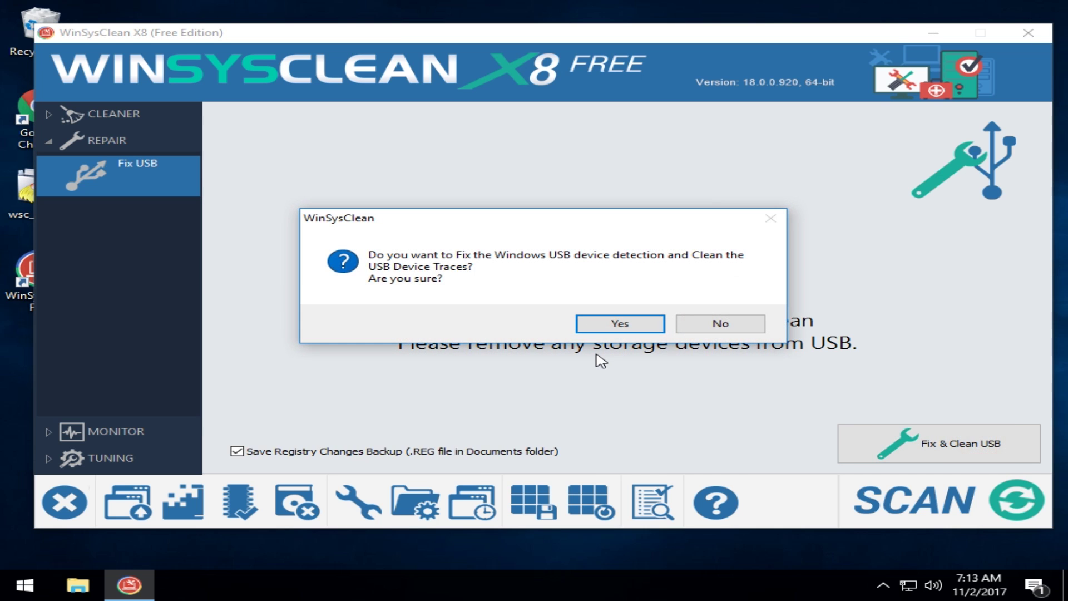
left_click(635, 324)
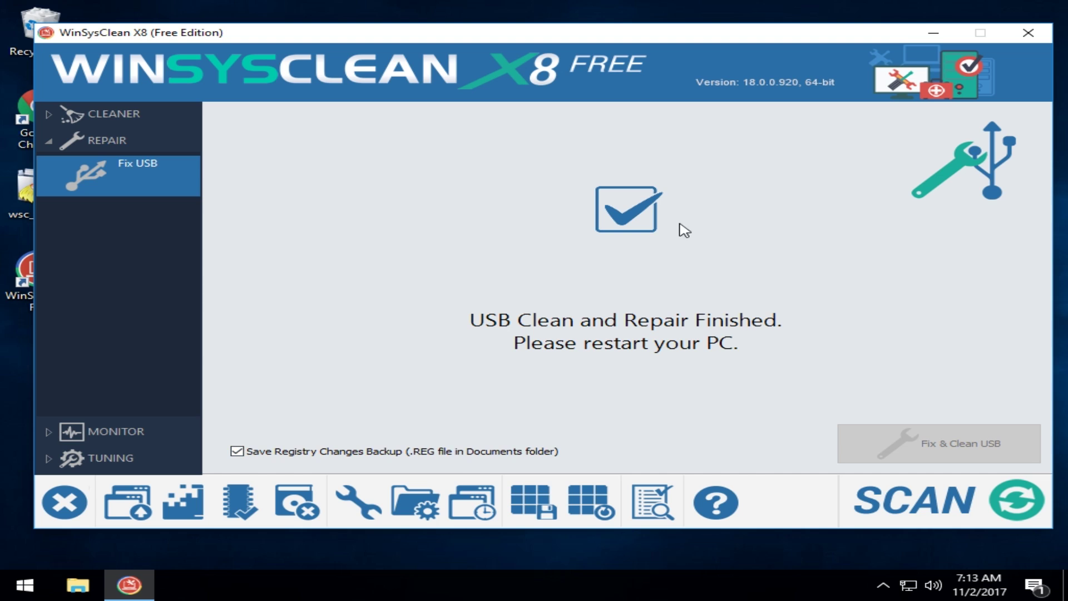
Step through the CPU, Memory, Disk, Services and Drivers monitors, finishing on the Windows drivers list
left_click(122, 437)
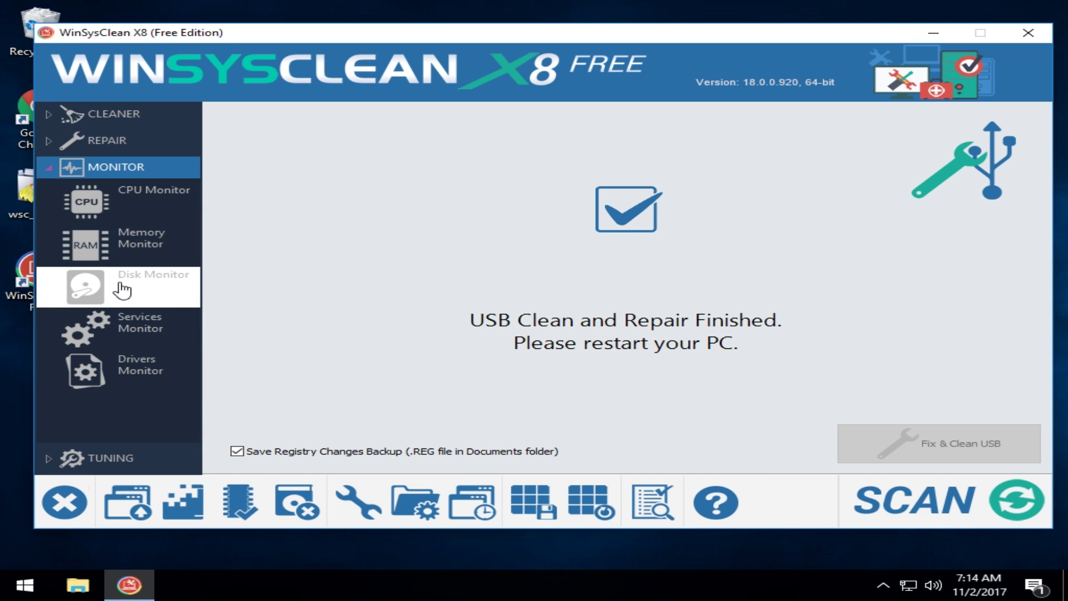
left_click(116, 198)
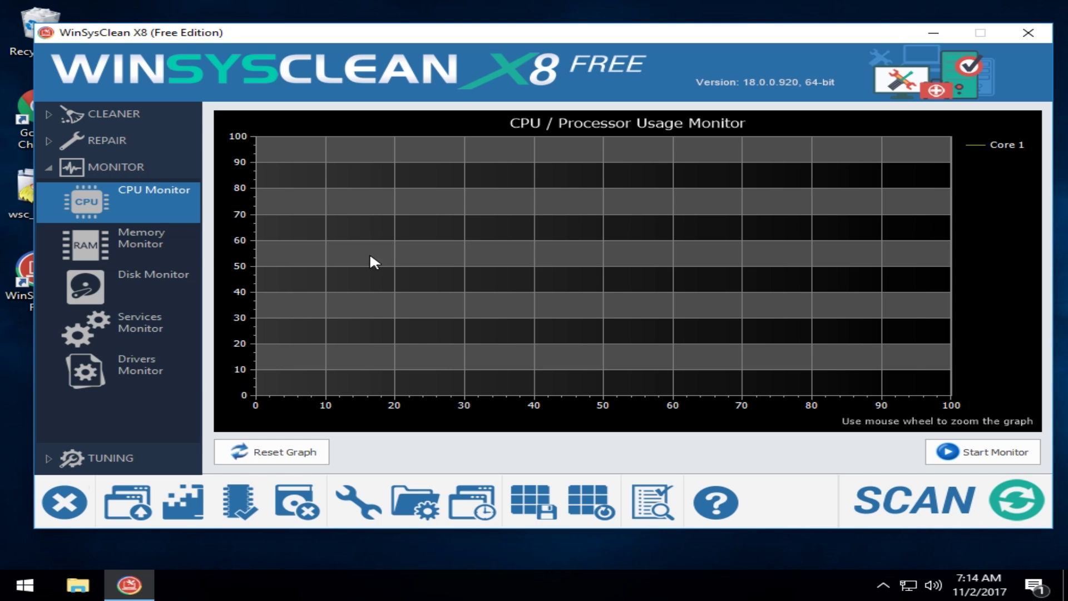
left_click(155, 253)
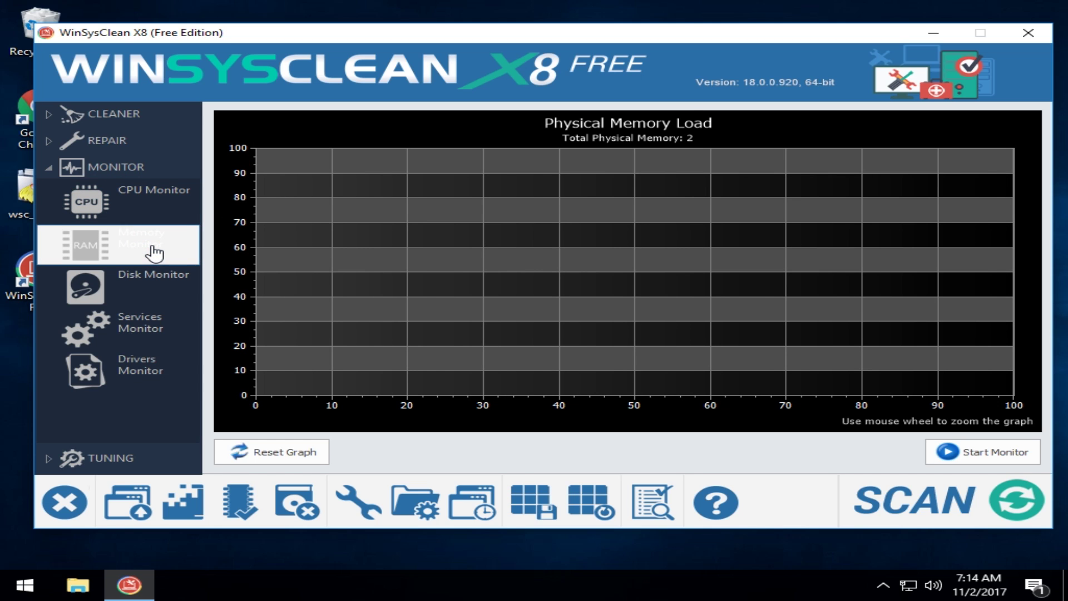
left_click(145, 211)
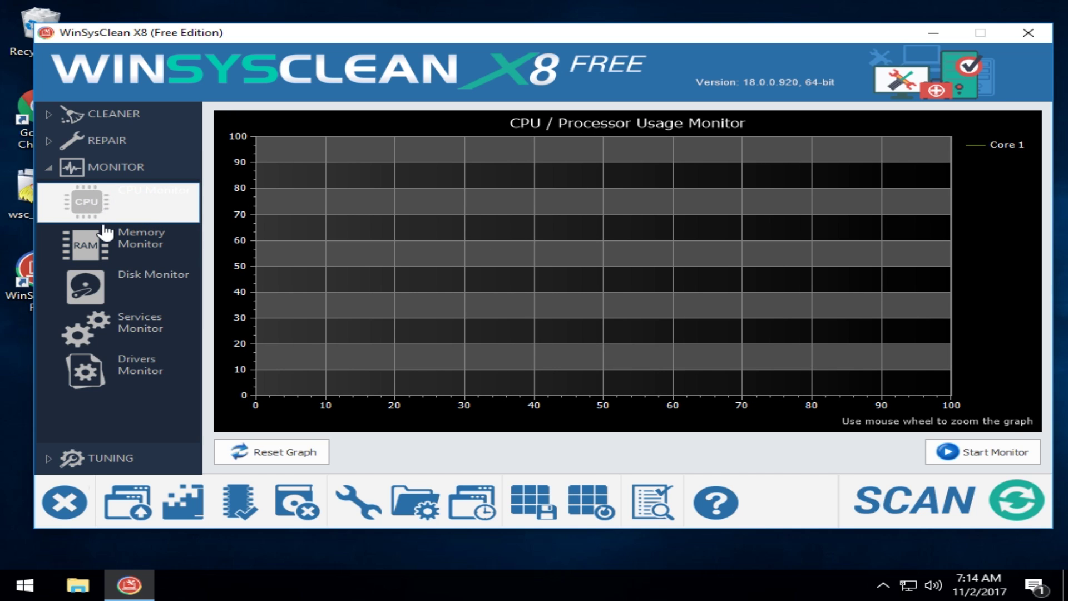
left_click(153, 237)
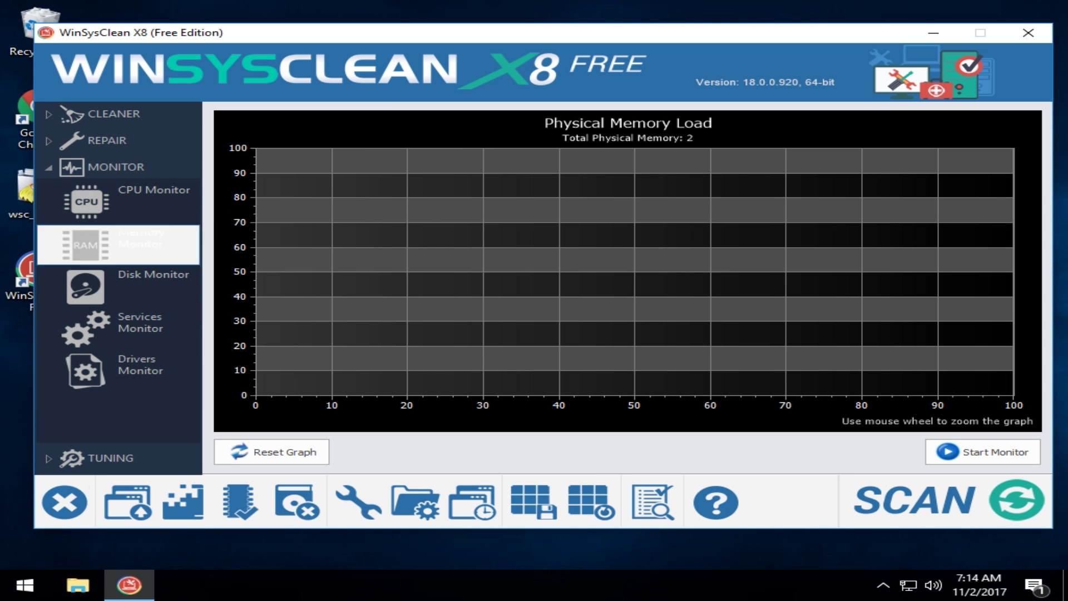
left_click(155, 278)
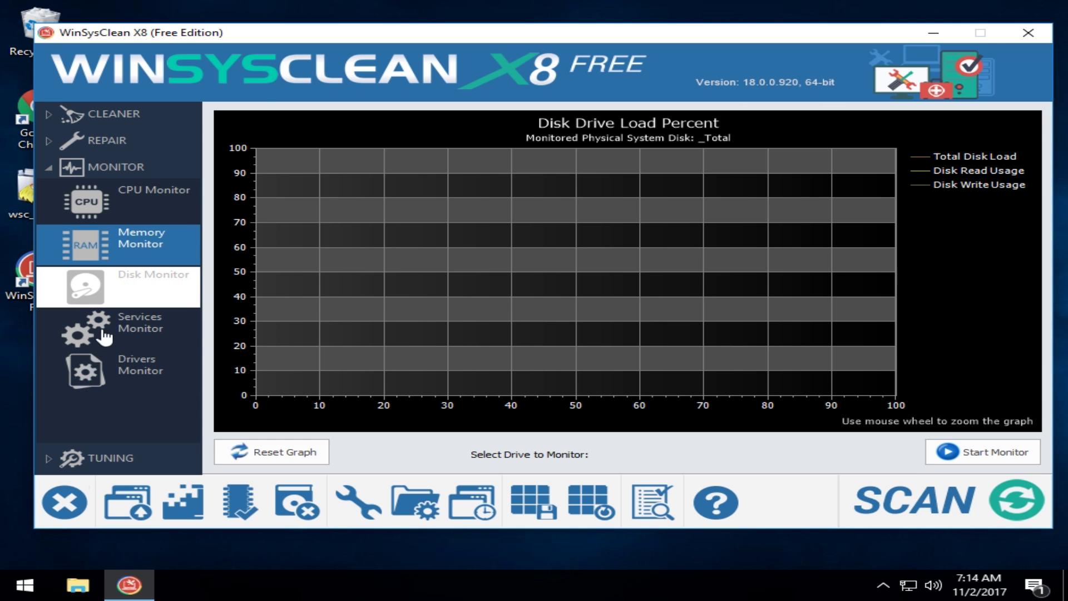
left_click(132, 334)
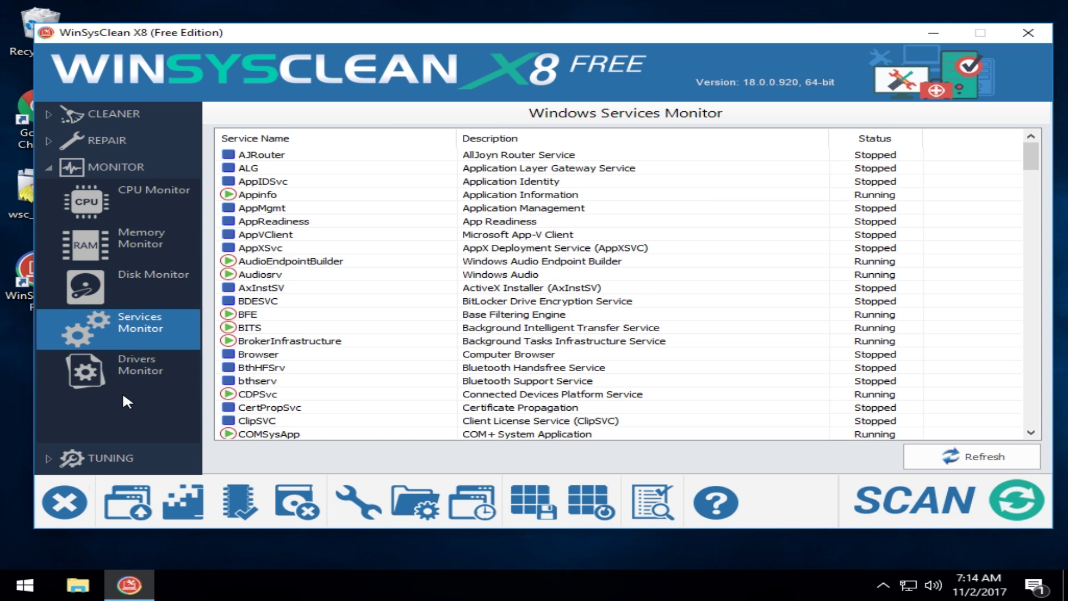
left_click(142, 381)
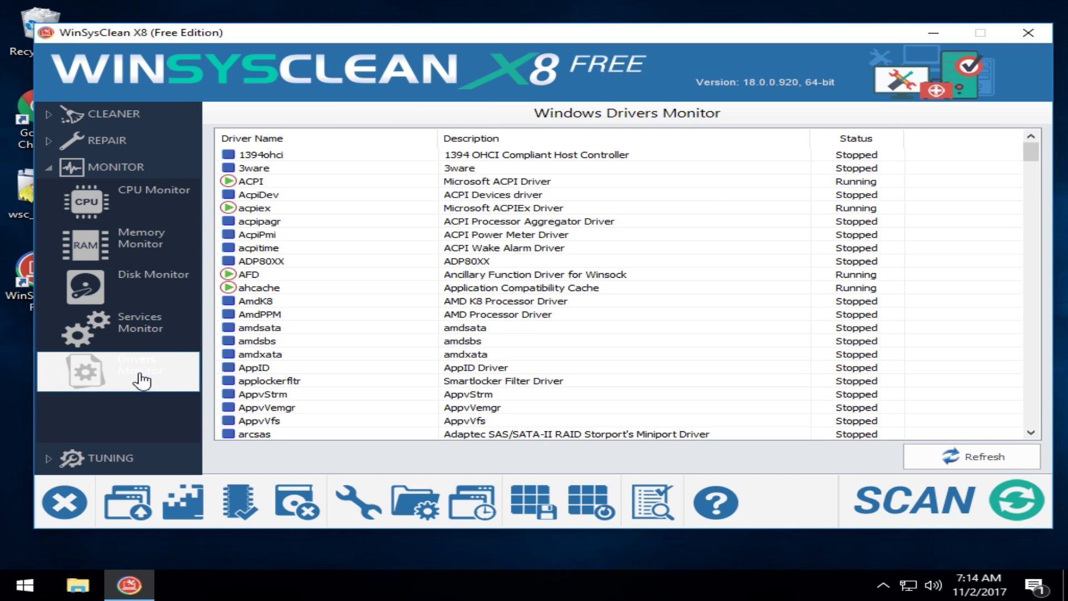
Expand Tuning and show the Desktop Shortcuts tool's Special Desktop Shortcuts grid
left_click(92, 459)
left_click(145, 264)
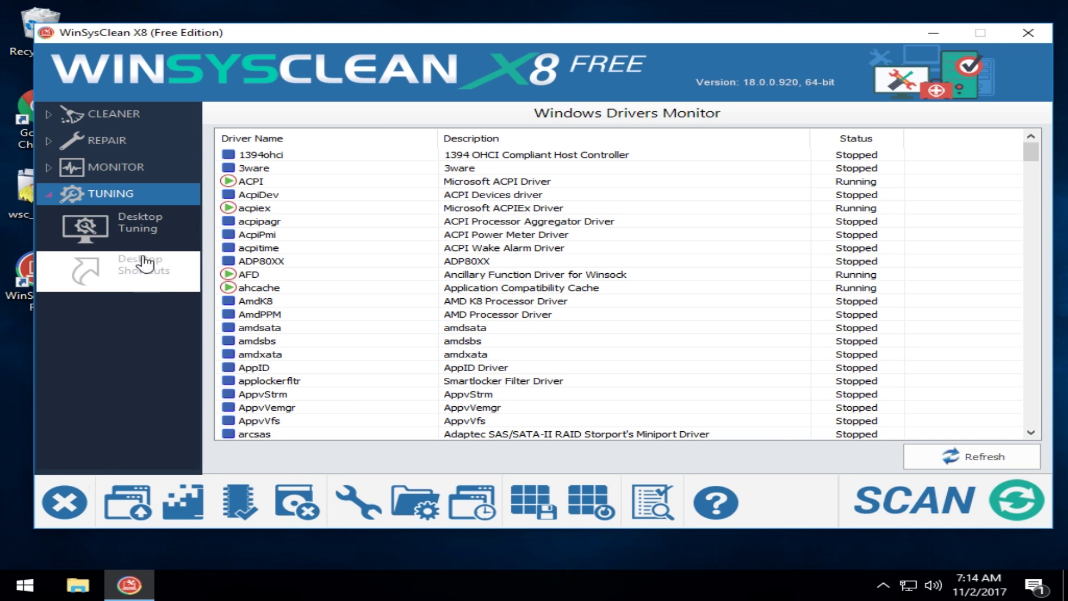
left_click(133, 222)
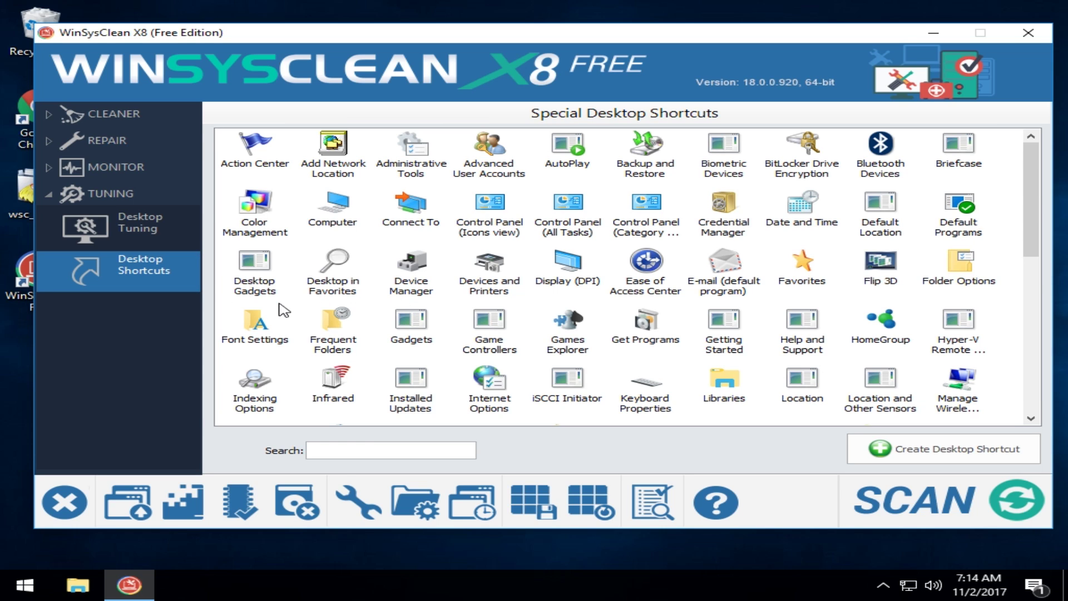
Create a desktop shortcut for Control Panel (Icons view) and acknowledge the confirmation message
left_click(480, 214)
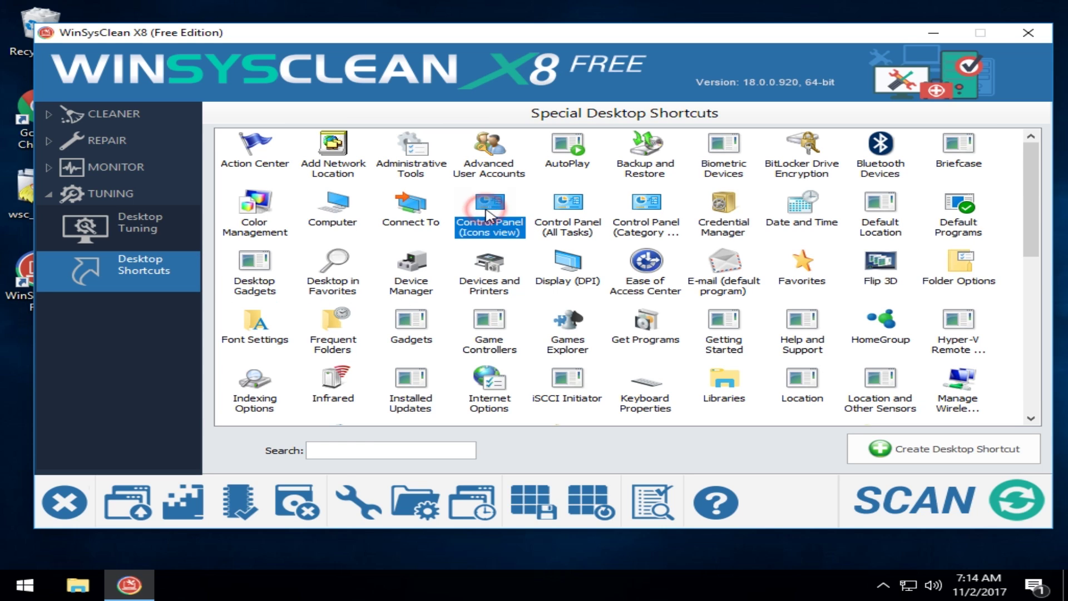
left_click(645, 225)
left_click(484, 220)
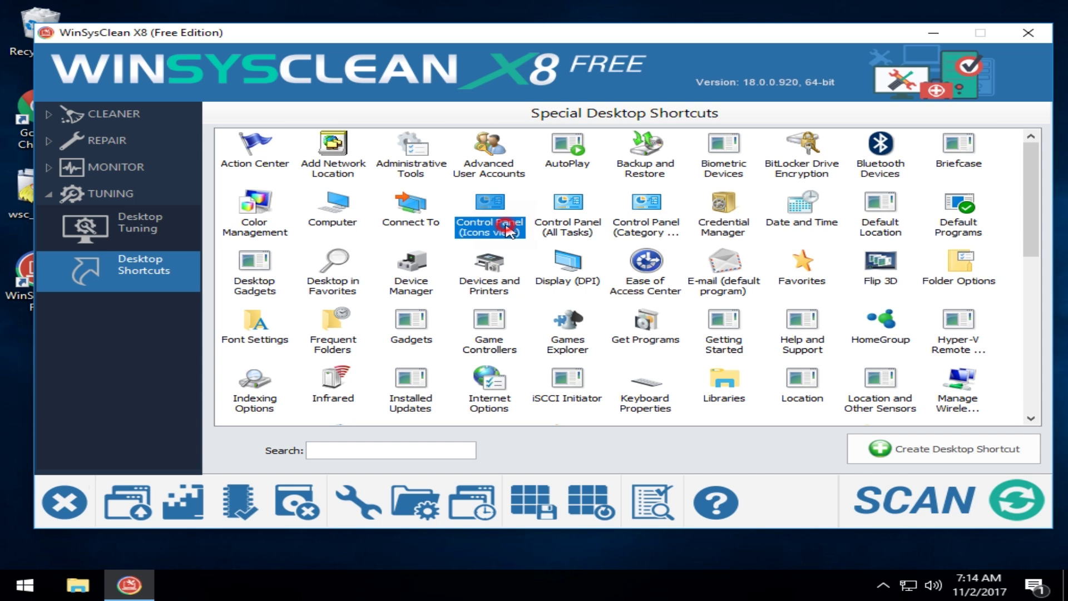
left_click(913, 448)
left_click(693, 318)
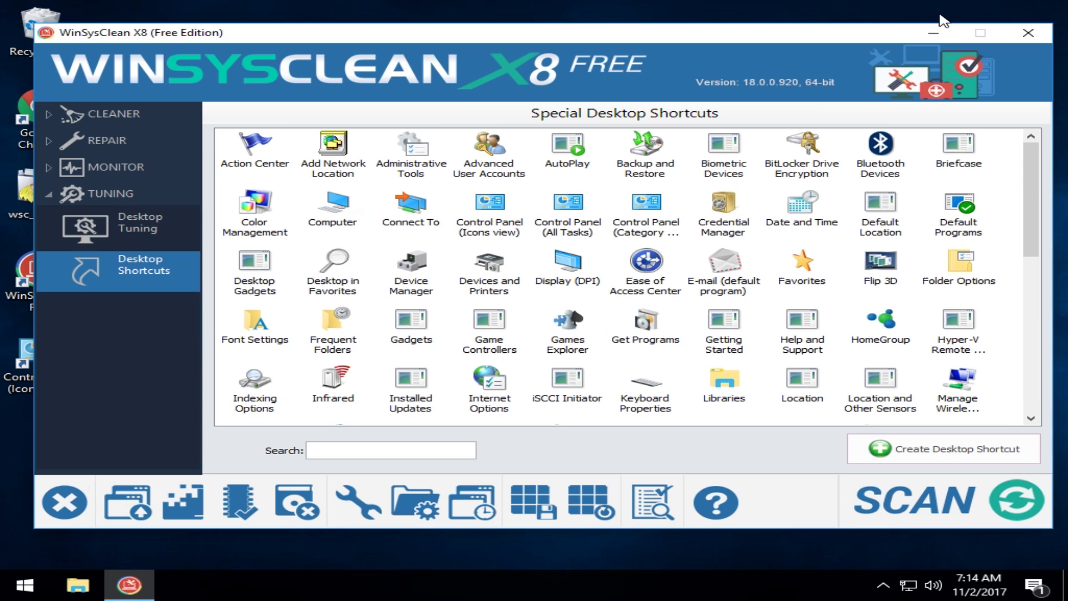
Open the new desktop shortcut to verify All Control Panel Items, then restore WinSysClean from the tray
left_click(934, 33)
left_click(56, 367)
double_click(55, 367)
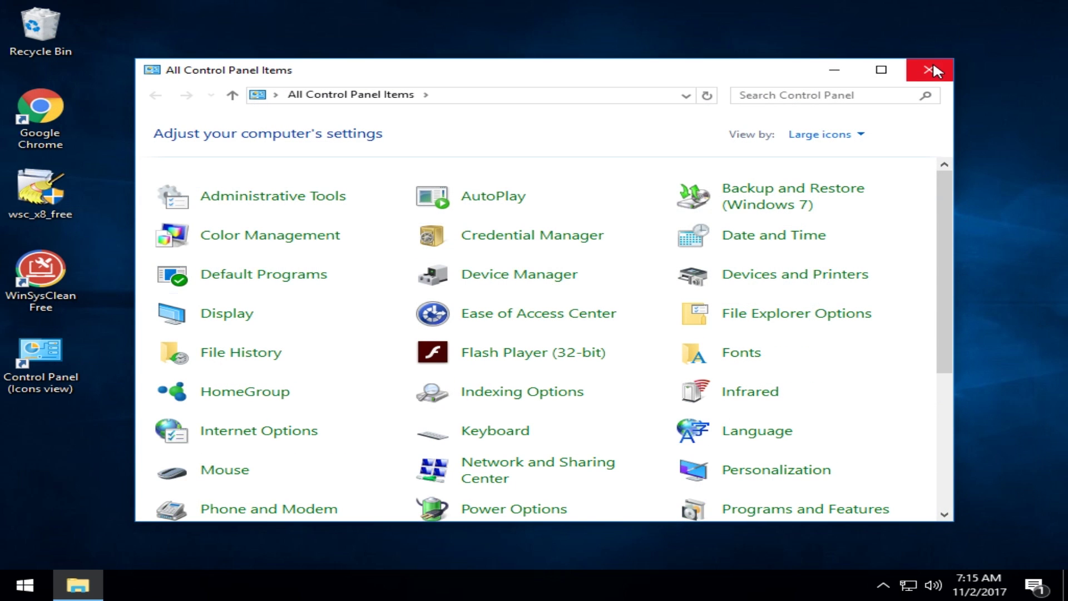
left_click(928, 70)
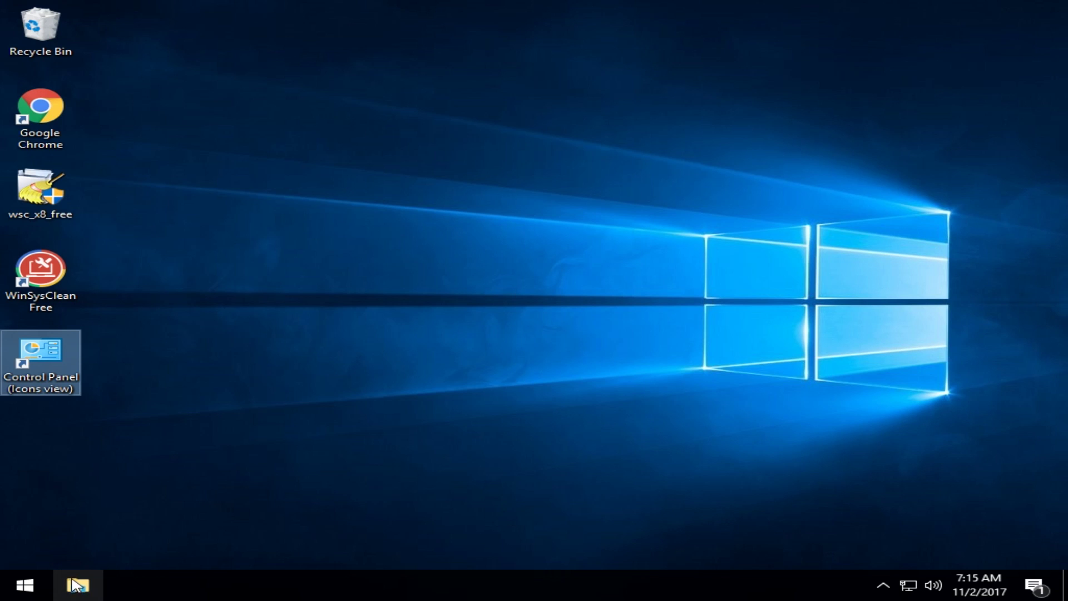
left_click(883, 584)
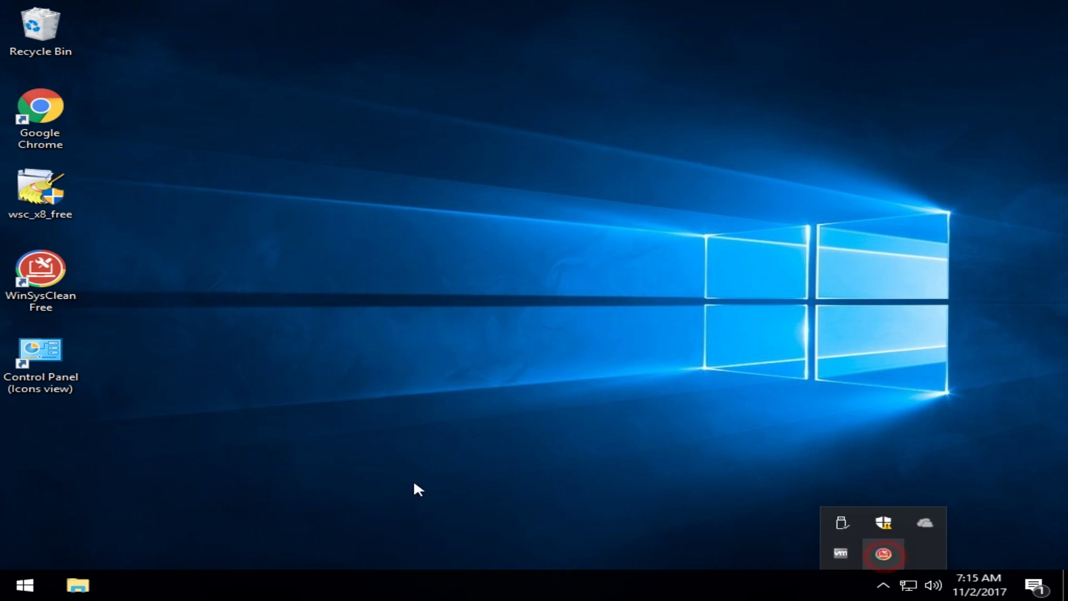
left_click(884, 554)
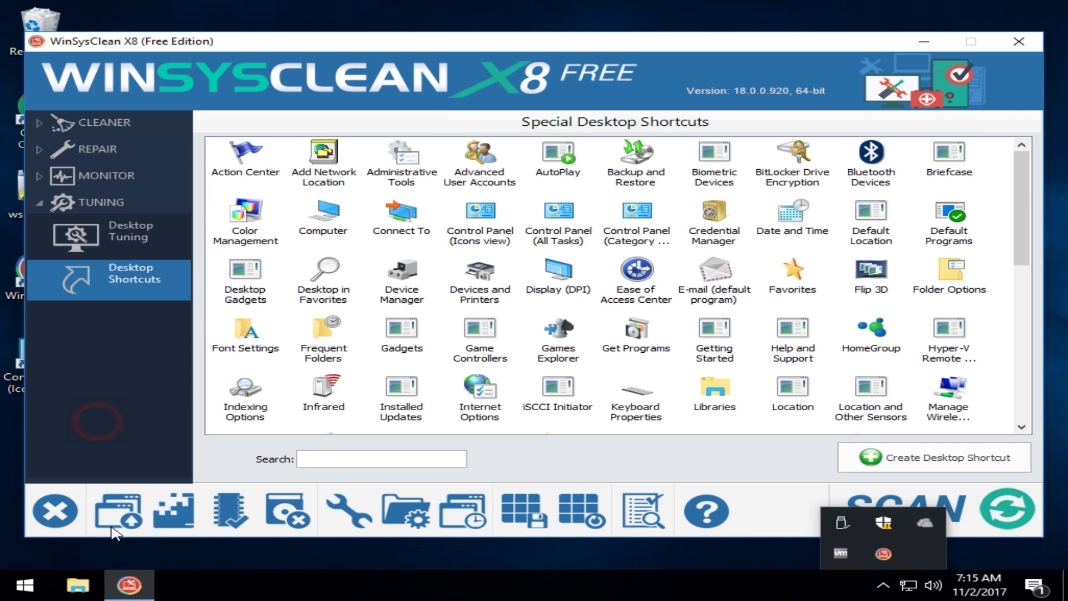
left_click(119, 512)
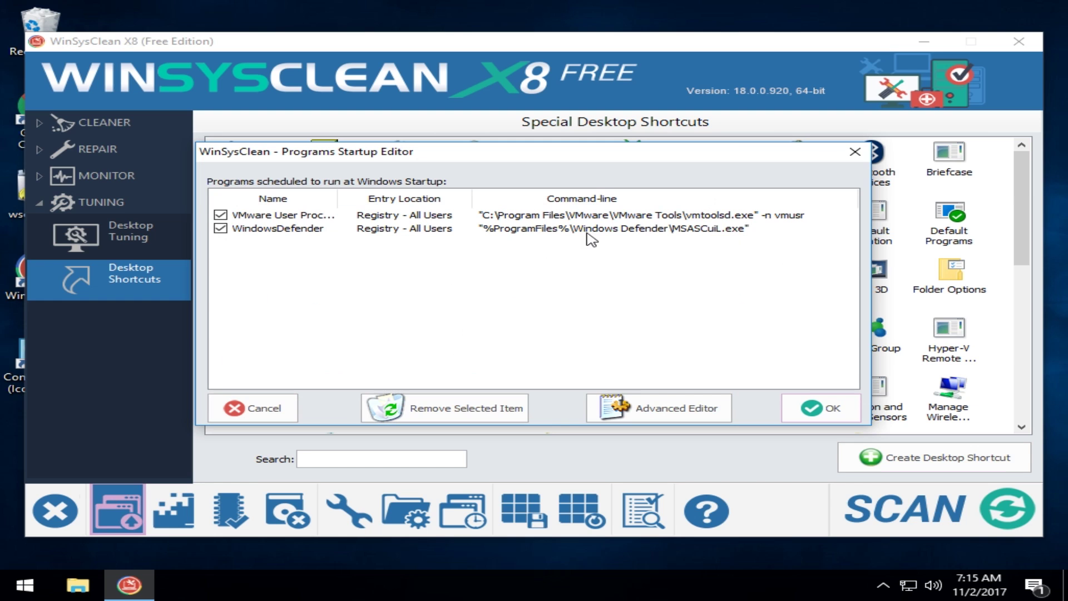
left_click(220, 215)
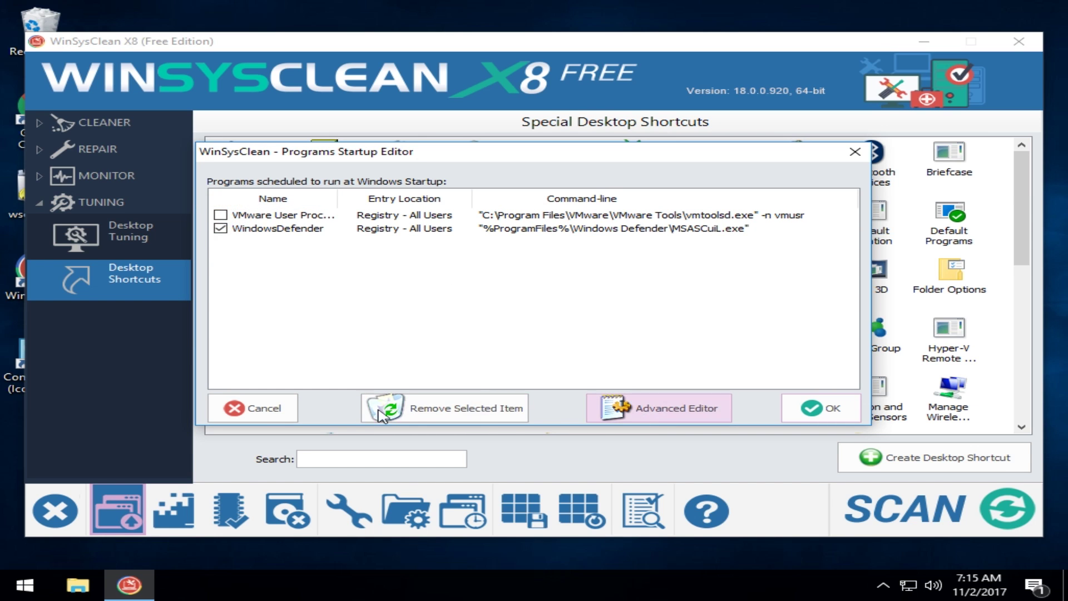
left_click(612, 412)
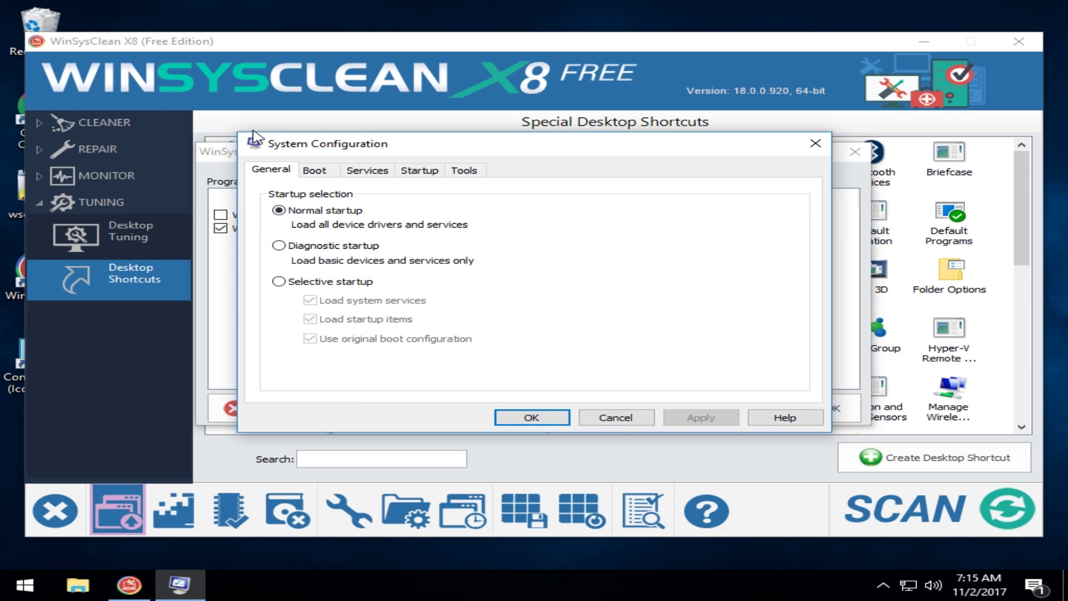
left_click(816, 144)
left_click(854, 152)
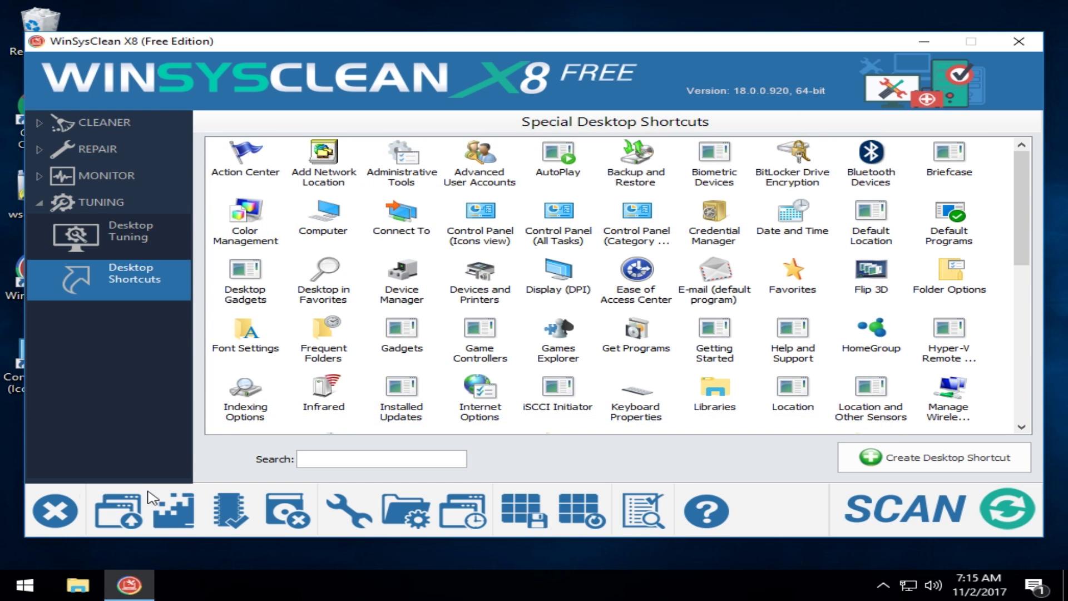
left_click(182, 508)
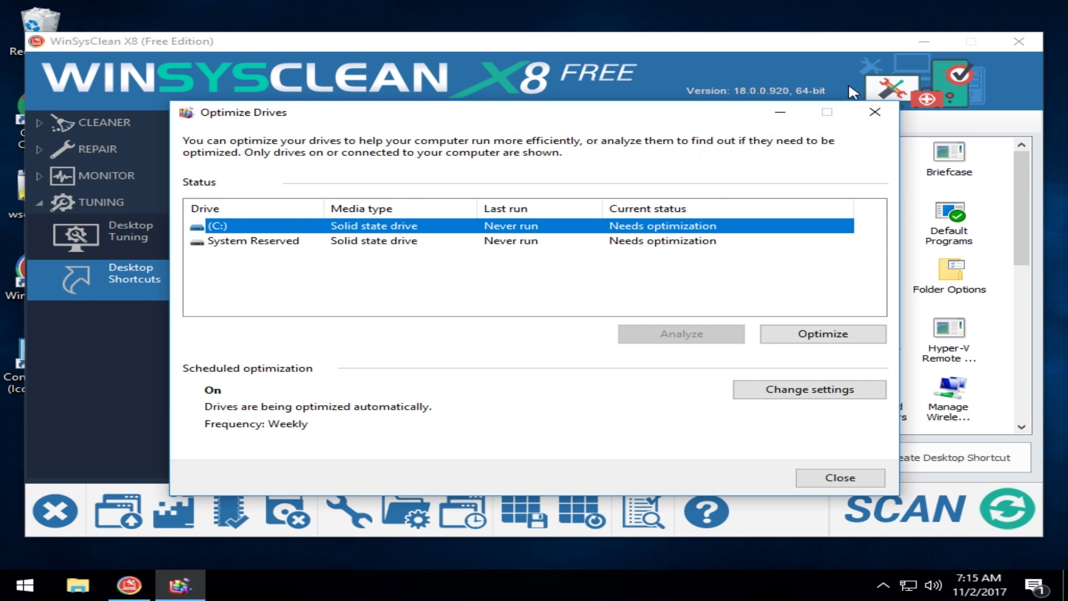
left_click(877, 114)
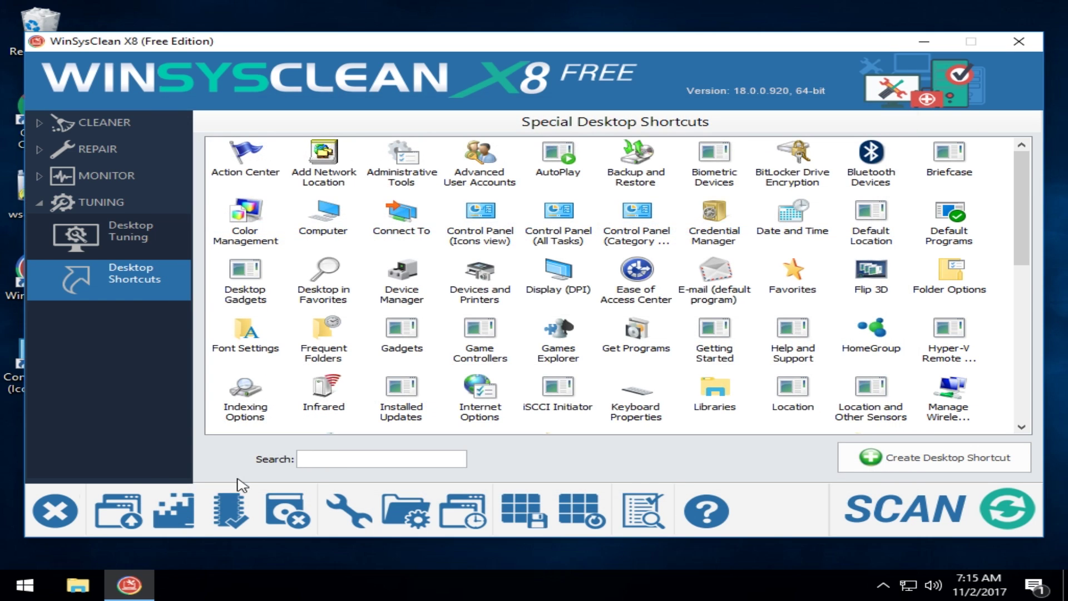
left_click(236, 521)
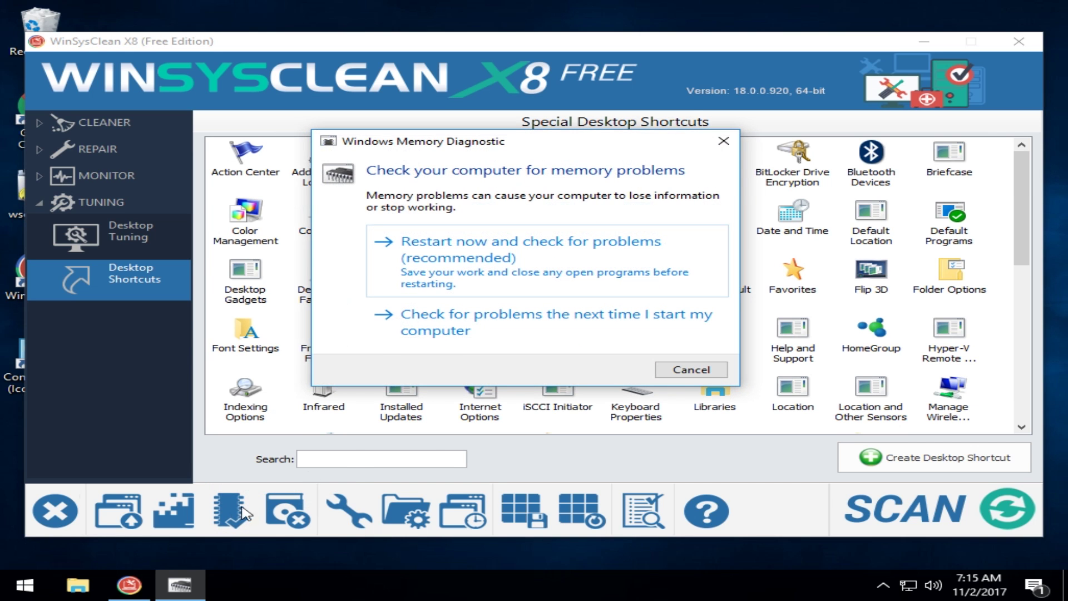
left_click(724, 142)
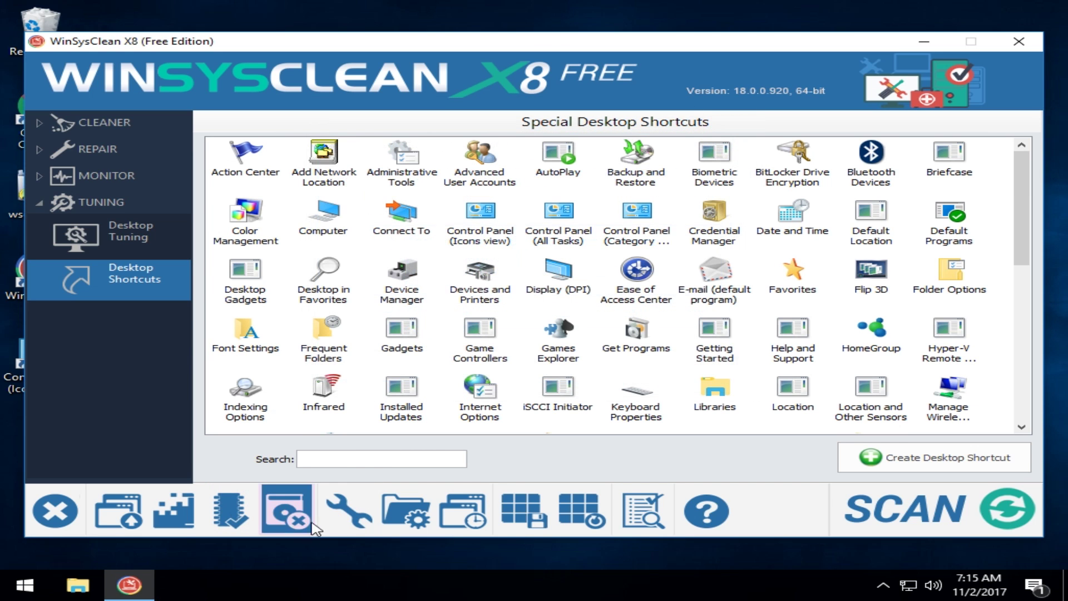
left_click(351, 514)
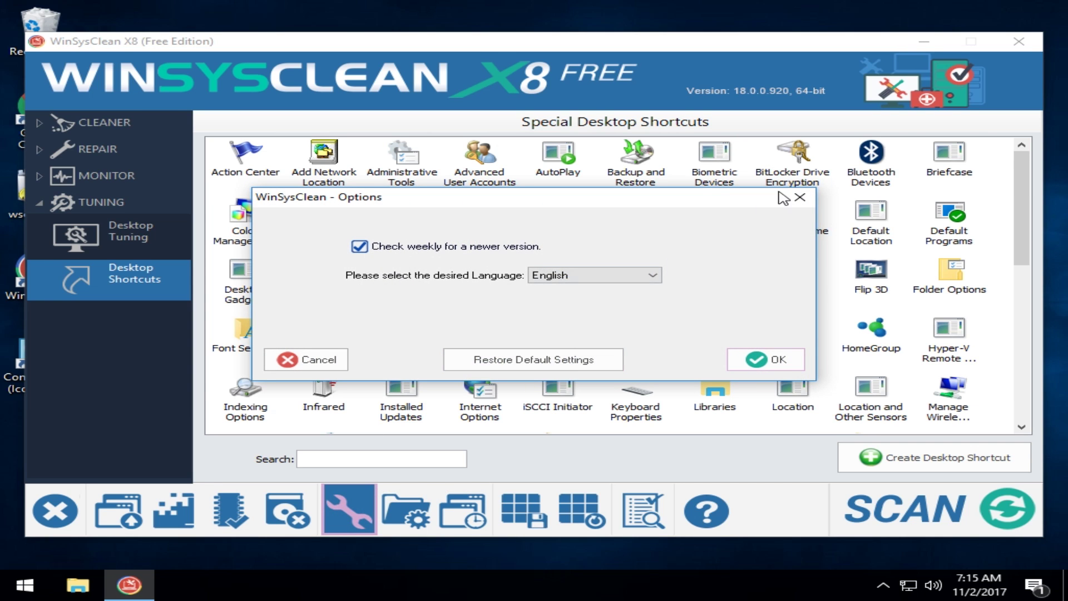
left_click(800, 197)
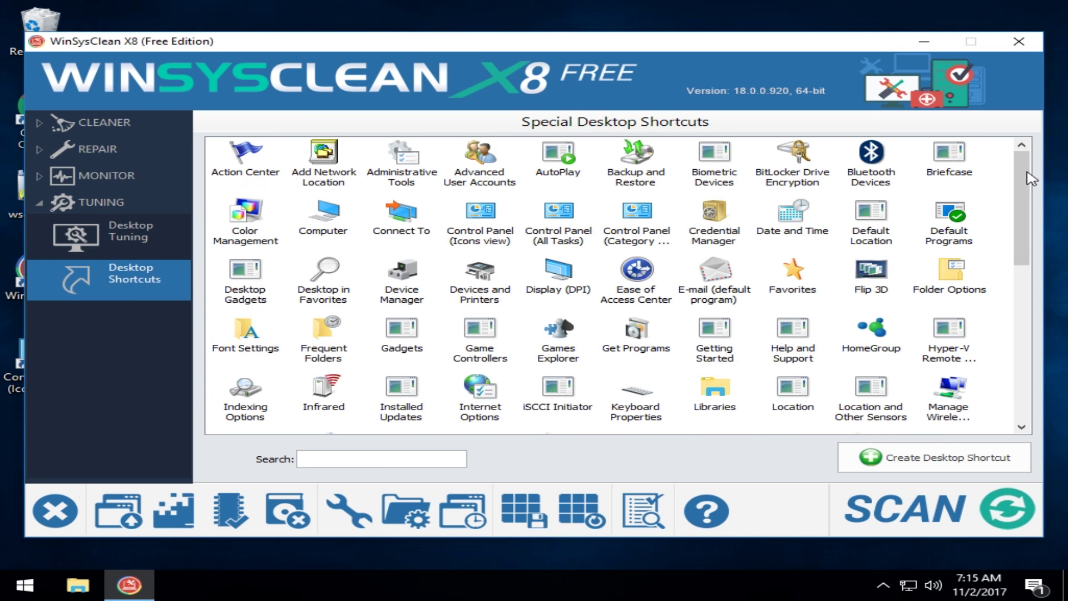
Leave the Cleaner category expanded, showing System Status, Windows Options, Apps Cleaning, Internet Browsers and Registry
mouse_move(1021, 175)
left_mouse_down()
mouse_move(1019, 332)
mouse_move(1019, 173)
left_mouse_up()
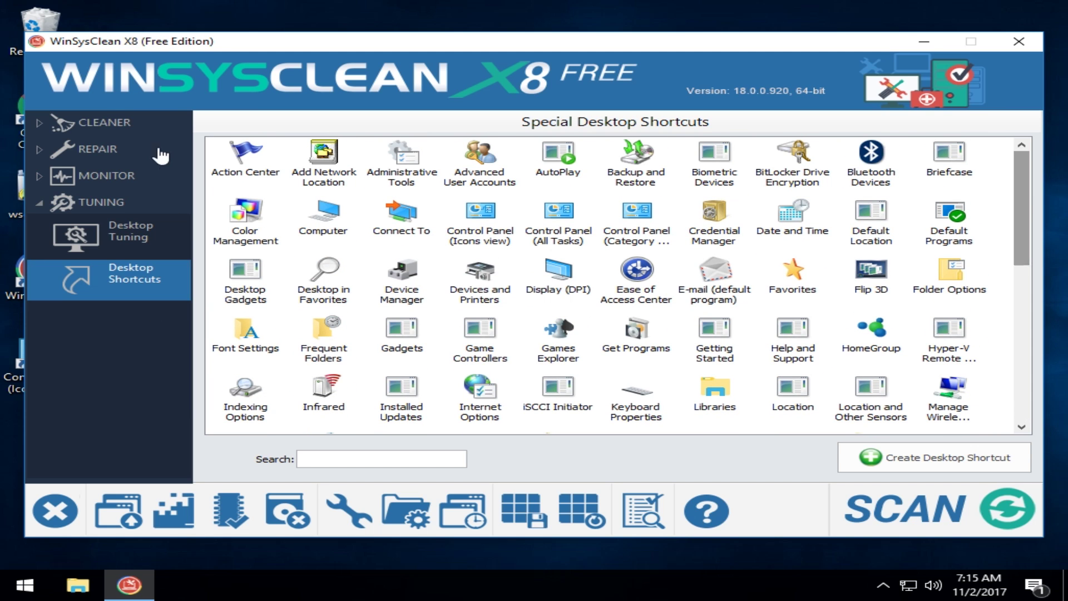
left_click(83, 123)
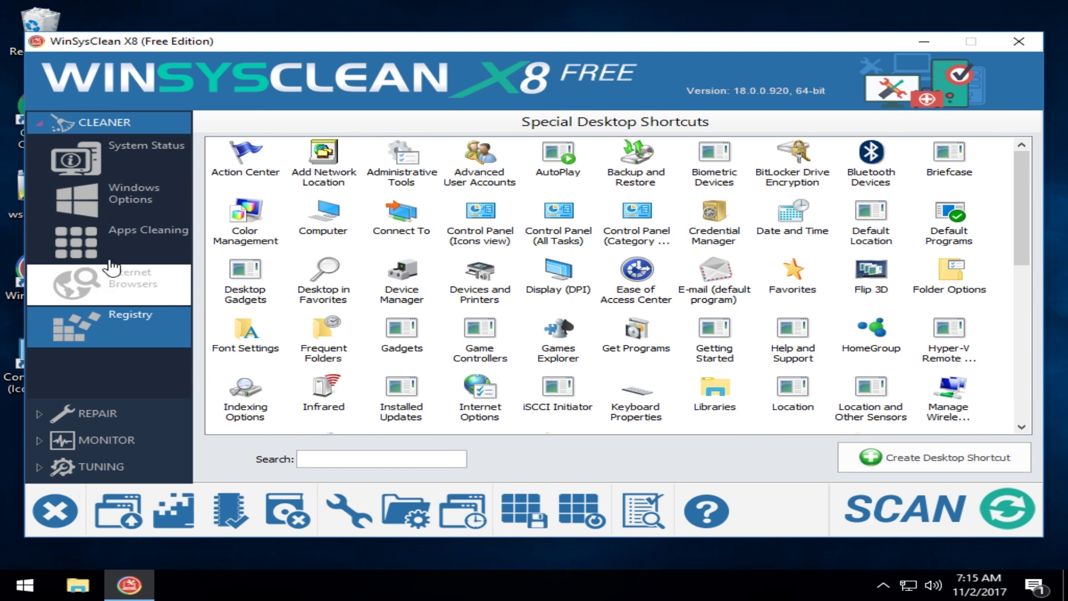
left_click(98, 415)
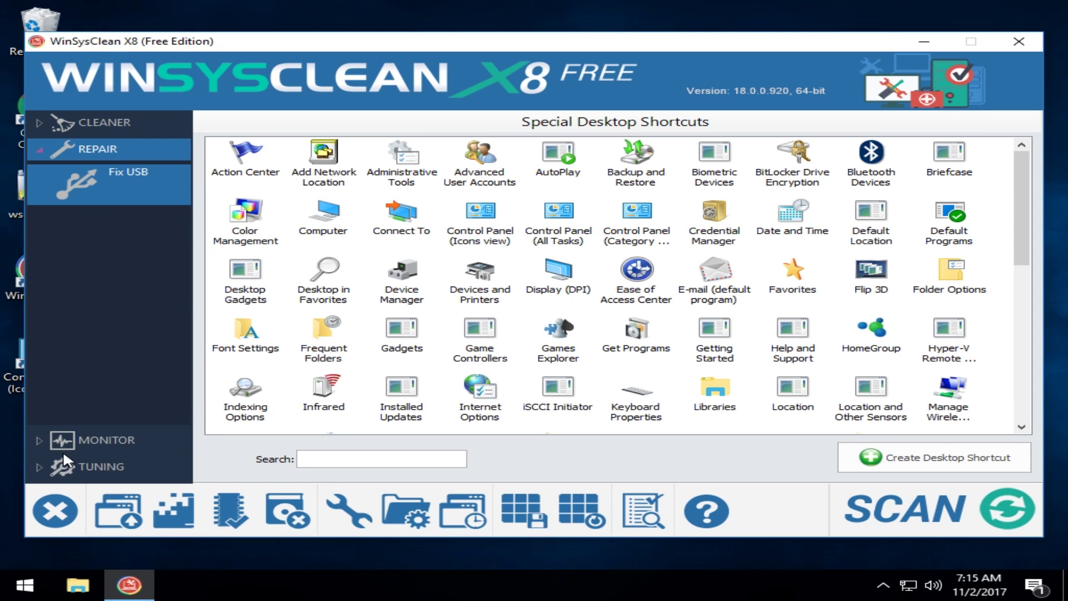
left_click(89, 125)
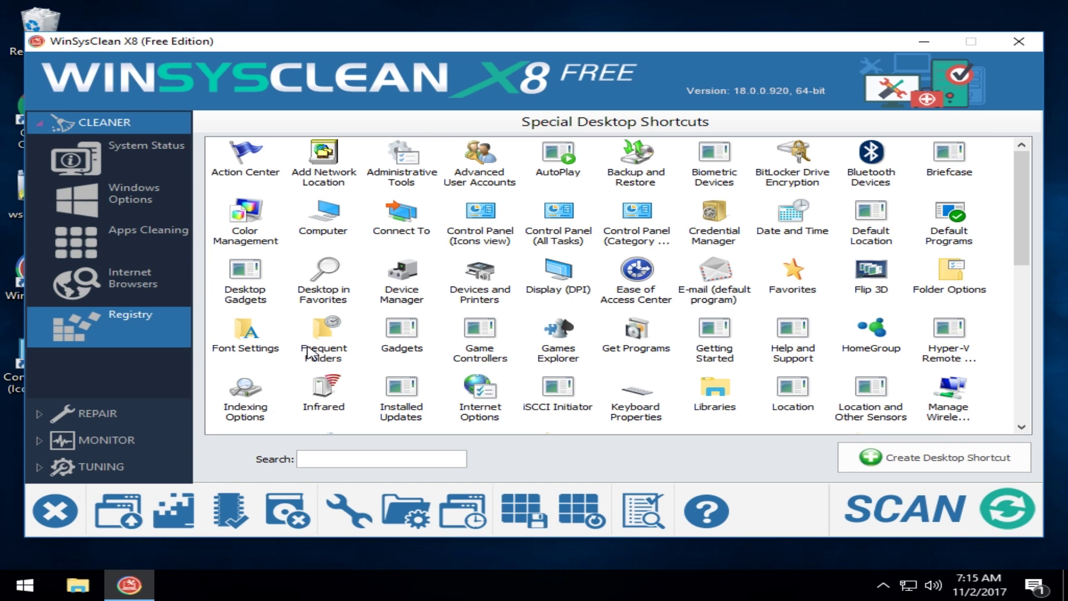